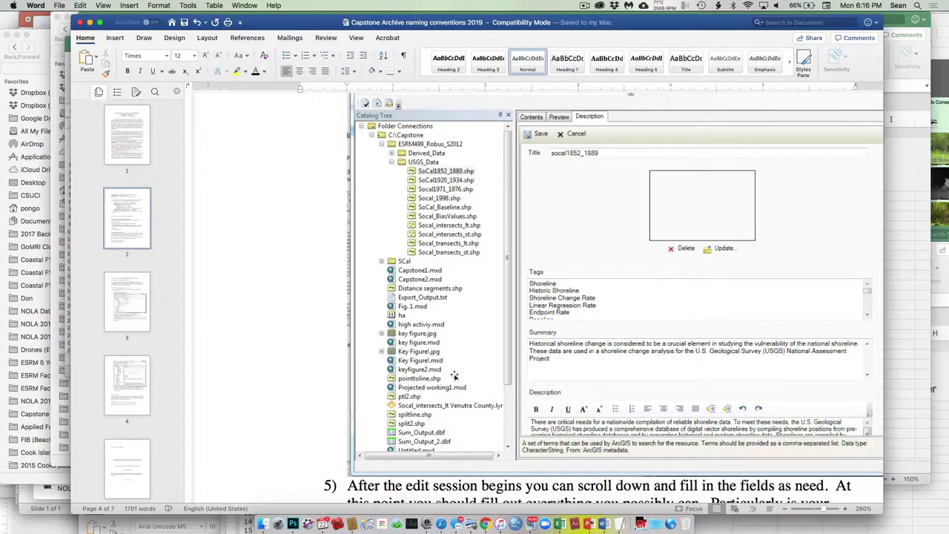
- Go back to page 2 of the naming conventions document and read the example list of submitted file and folder names
scroll(454, 376, up, 20)
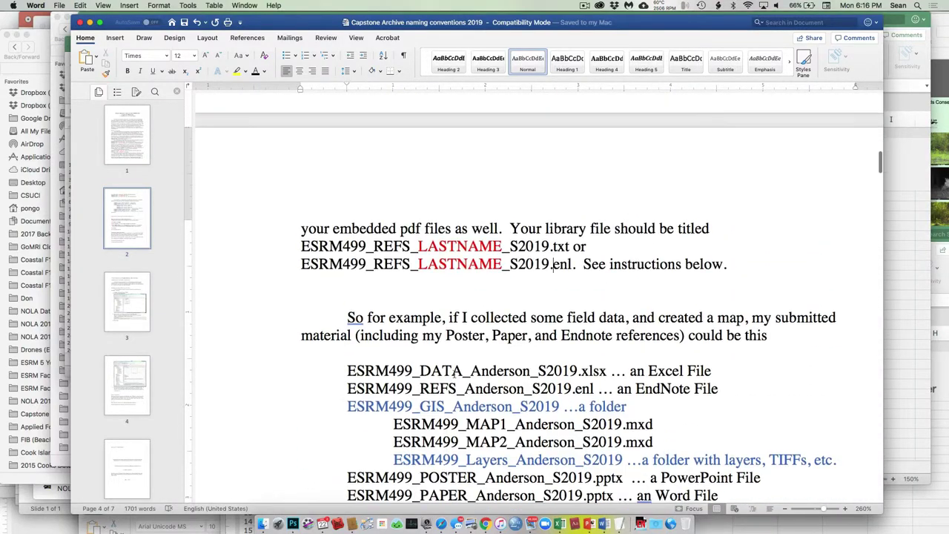
scroll(454, 371, down, 5)
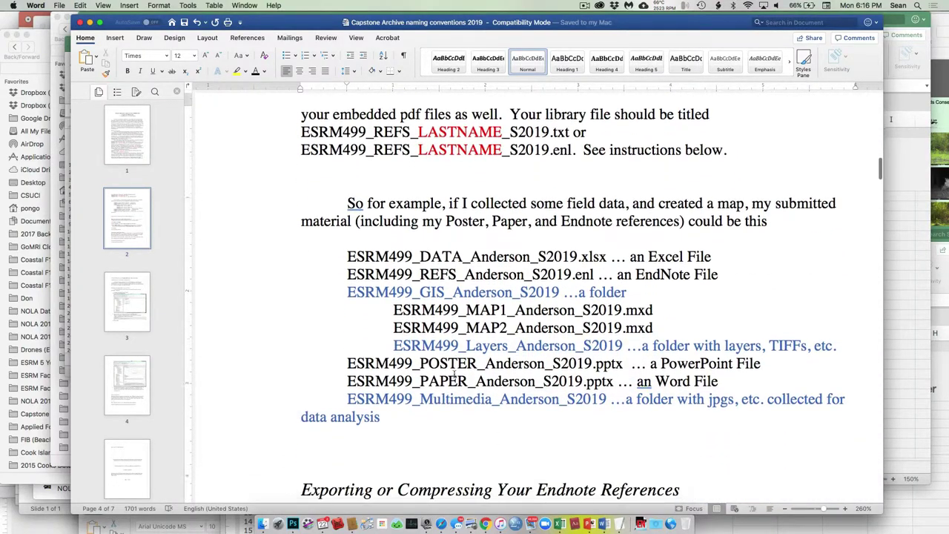
scroll(454, 376, down, 1)
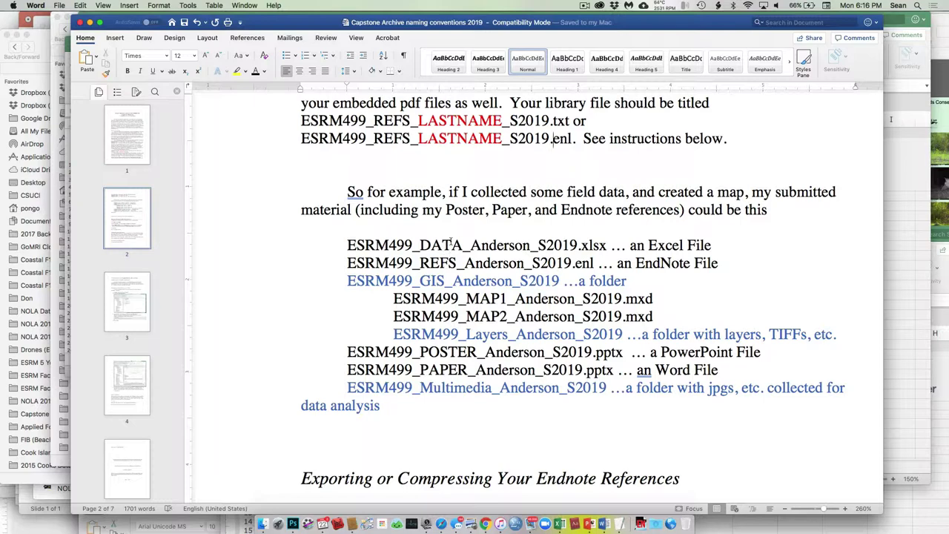
- Switch to the BLANK_CapstoneGISMetadata_Spring2019 workbook in Excel and enlarge its window
click(556, 521)
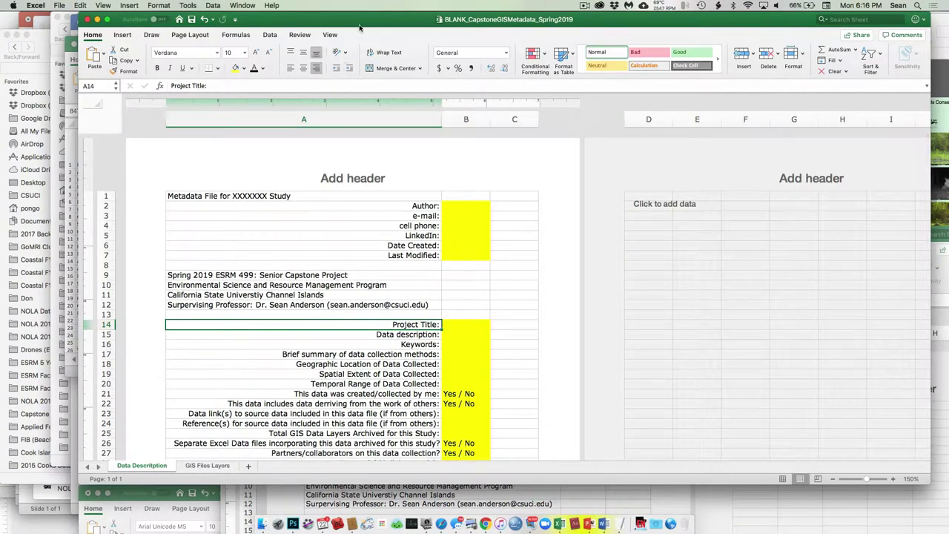
drag(362, 21, 291, 20)
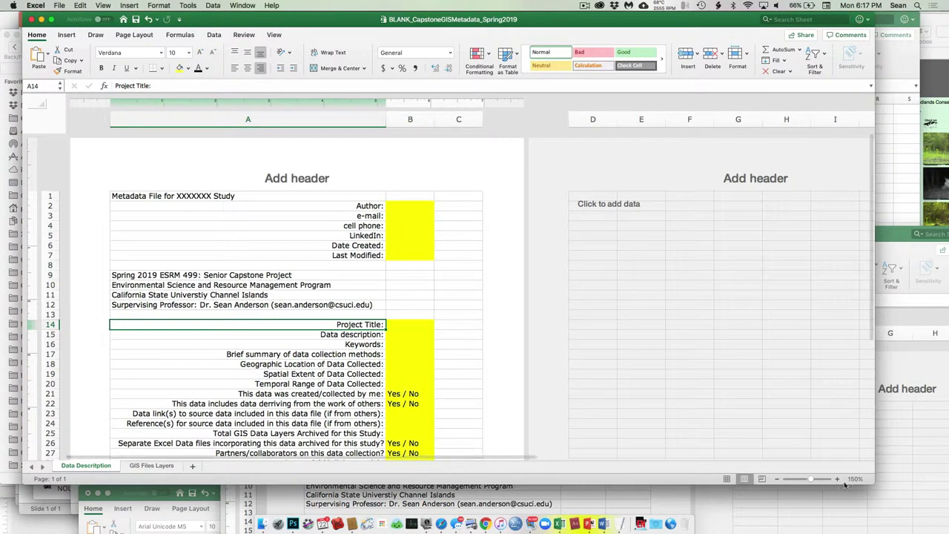
drag(873, 484, 931, 512)
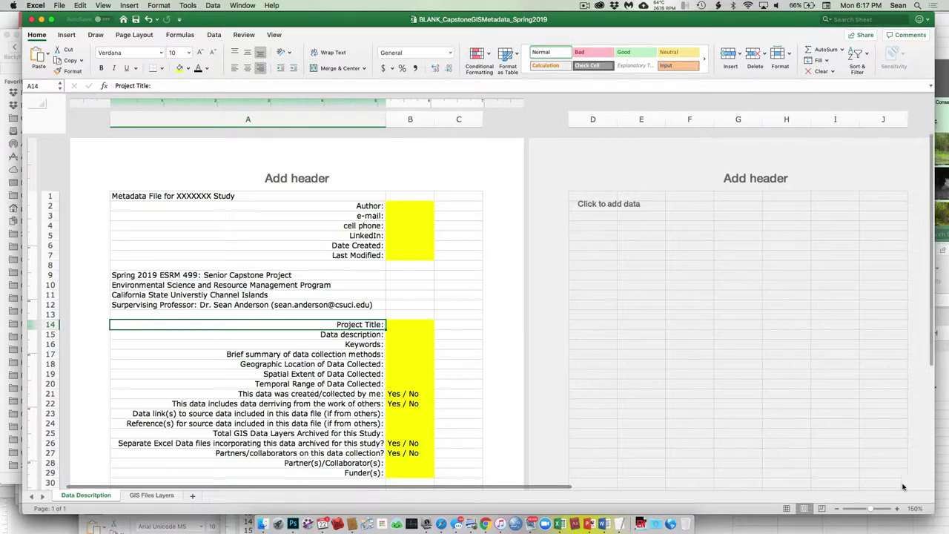
- Magnify the data description sheet to 220%
click(897, 508)
click(897, 508)
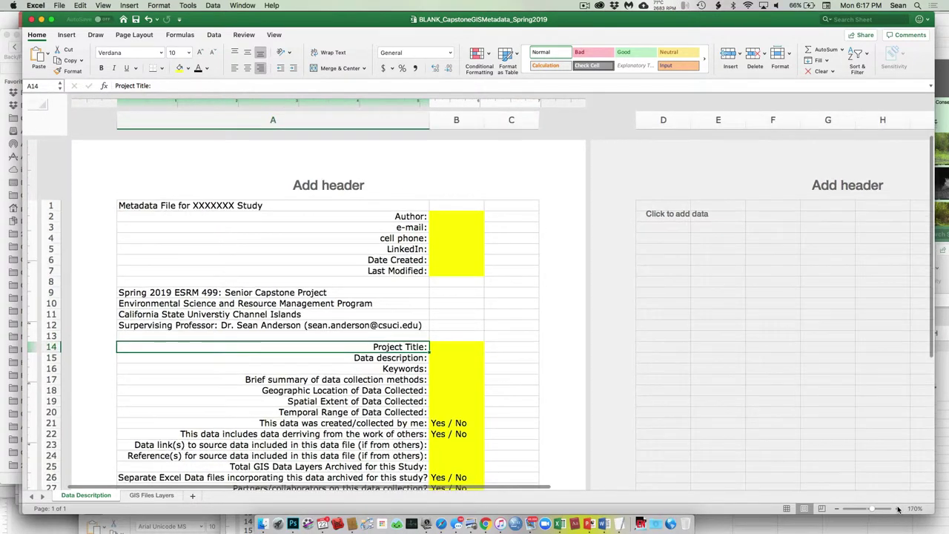
click(897, 508)
click(897, 508)
click(897, 508)
click(897, 508)
click(897, 507)
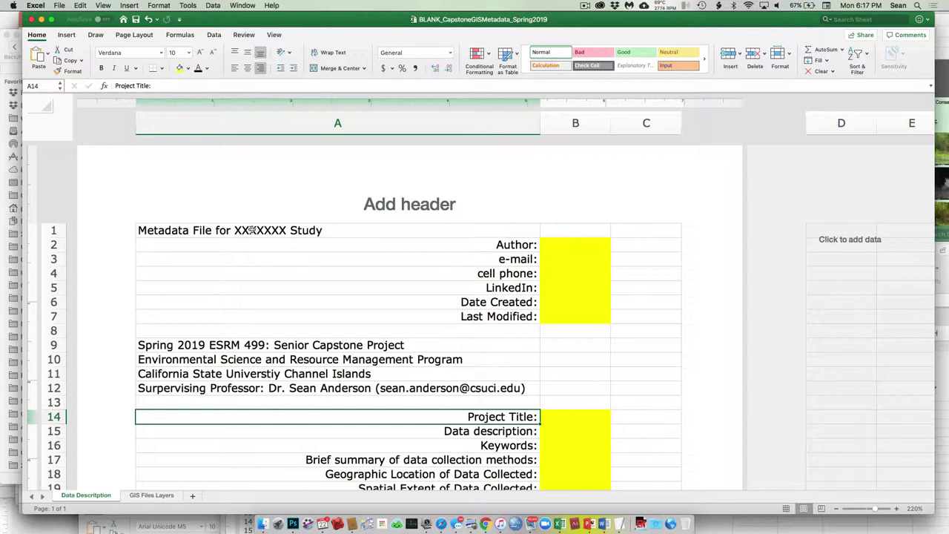
- Go through the author, contact and date fields in cells B2 to B7 of the GIS metadata sheet
click(552, 245)
key(Down)
key(Down)
key(Down)
key(Down)
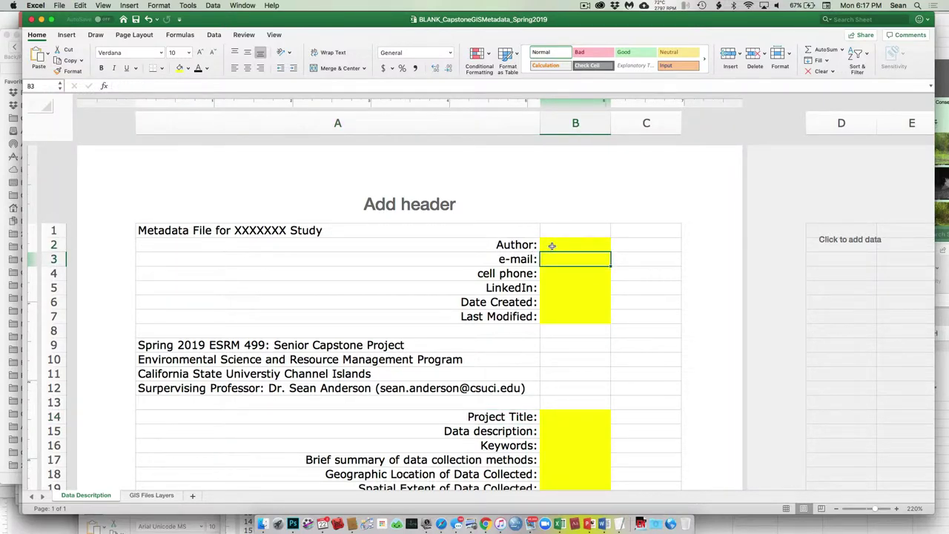
key(Up)
key(Up)
key(Up)
key(Down)
key(Down)
key(Down)
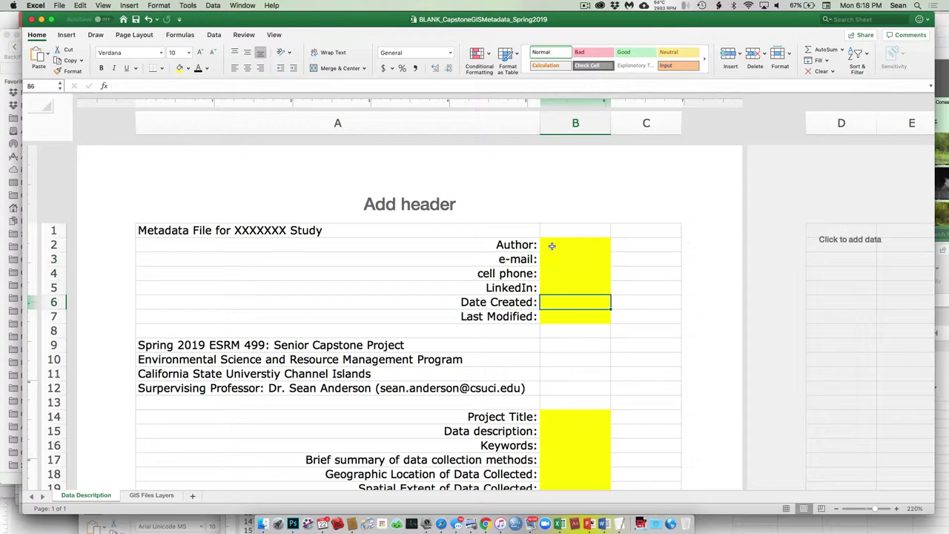
key(Down)
key(Down)
key(Down)
key(Down)
- Go through the project fields from Project Title to whether the data was collected by the author, cells B14 to B21
scroll(551, 246, down, 5)
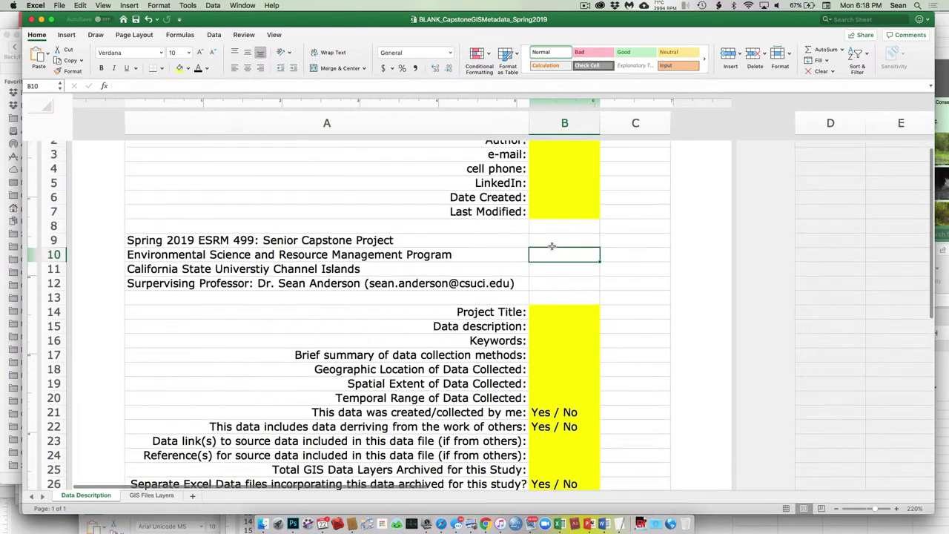
key(Down)
key(Down)
key(Down)
key(Down)
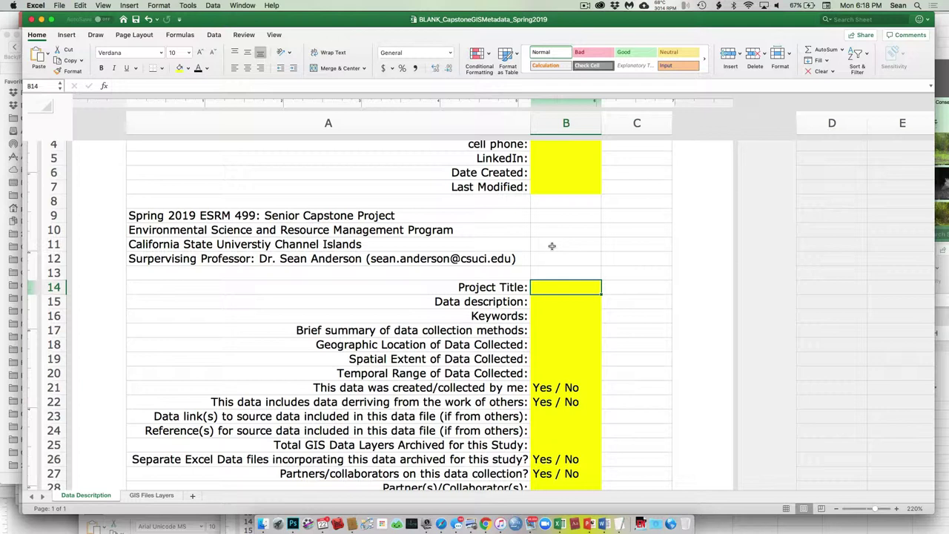
key(Down)
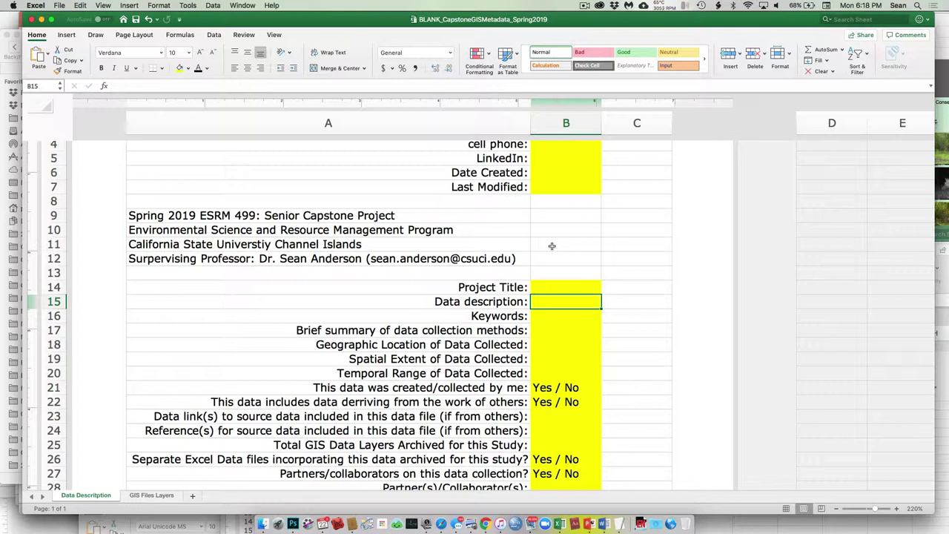
key(Down)
key(Down)
key(Down)
key(Down)
key(Down)
key(Down)
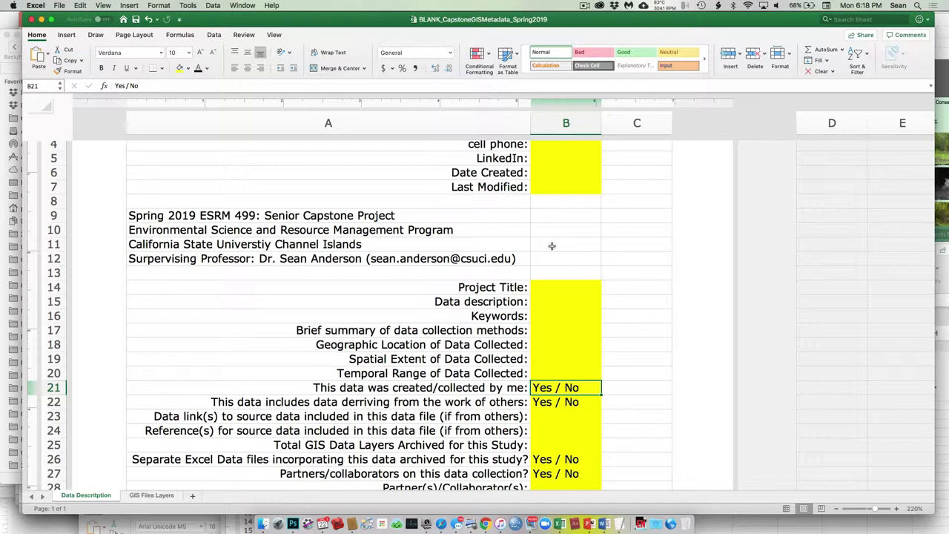
- Review the source data, partner and funder fields in rows 22 to 29, and show the GIS Files Layers sheet
key(Down)
key(Down)
key(Down)
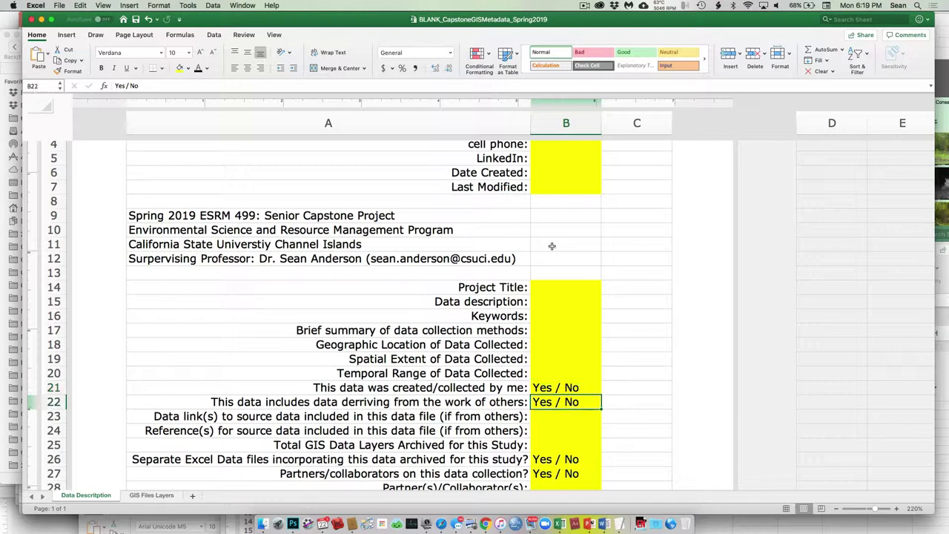
scroll(552, 246, down, 5)
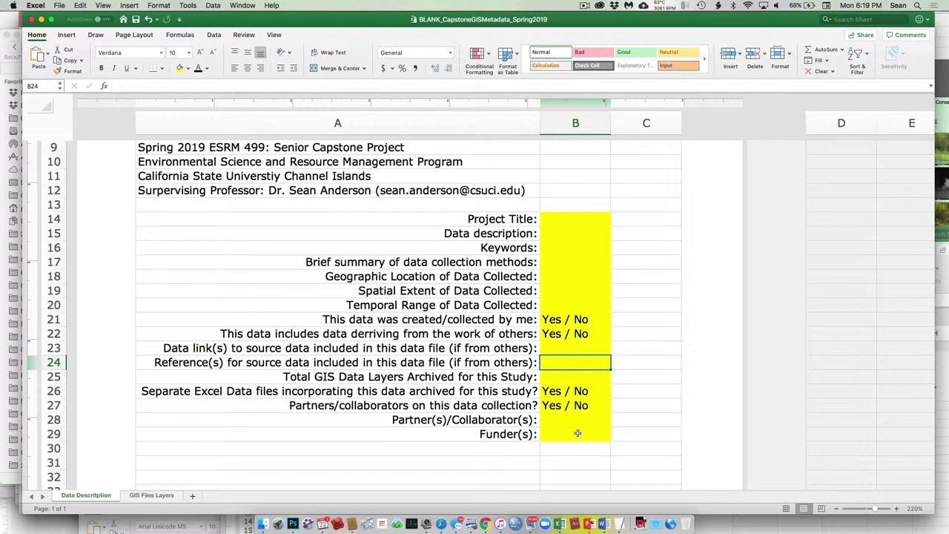
click(149, 495)
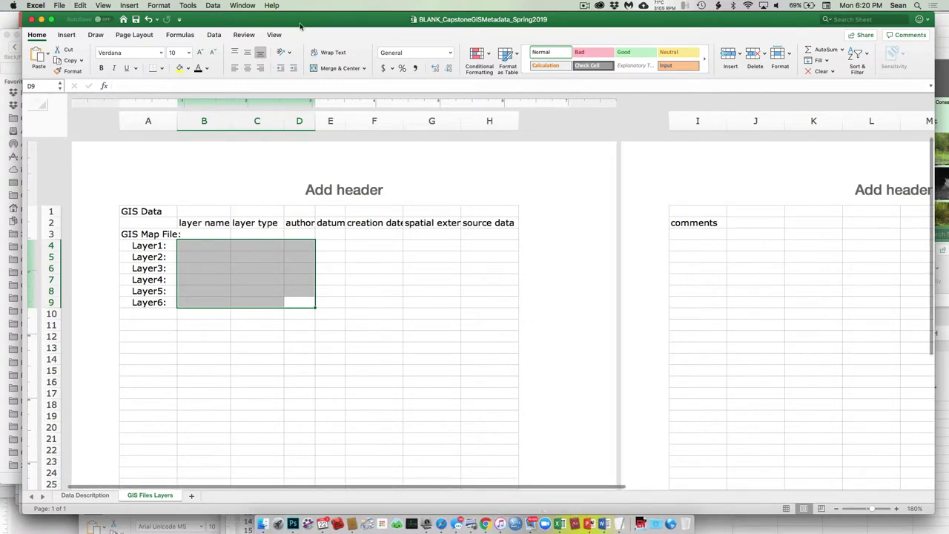
- Bring the BLANK_CapstoneData_Spring2019 workbook to the front and get its window fully into view
click(242, 5)
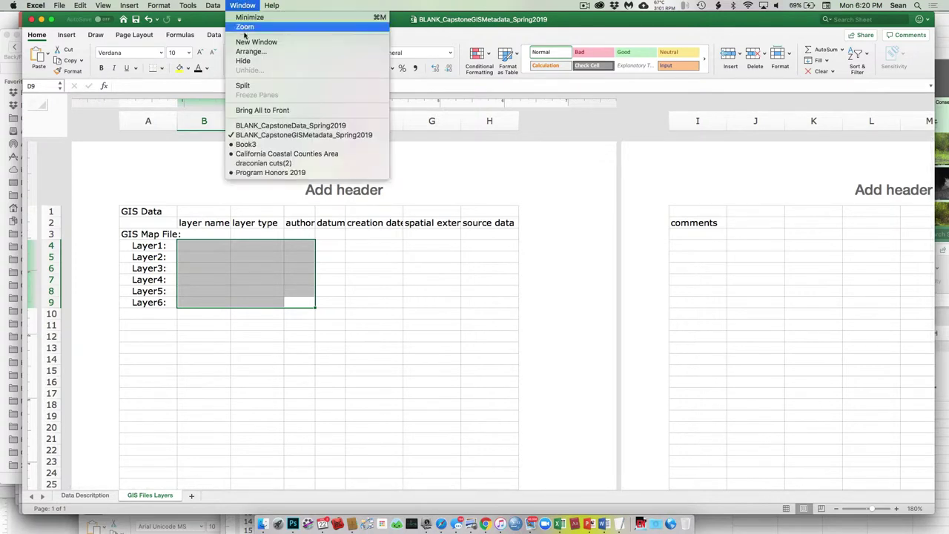
click(262, 126)
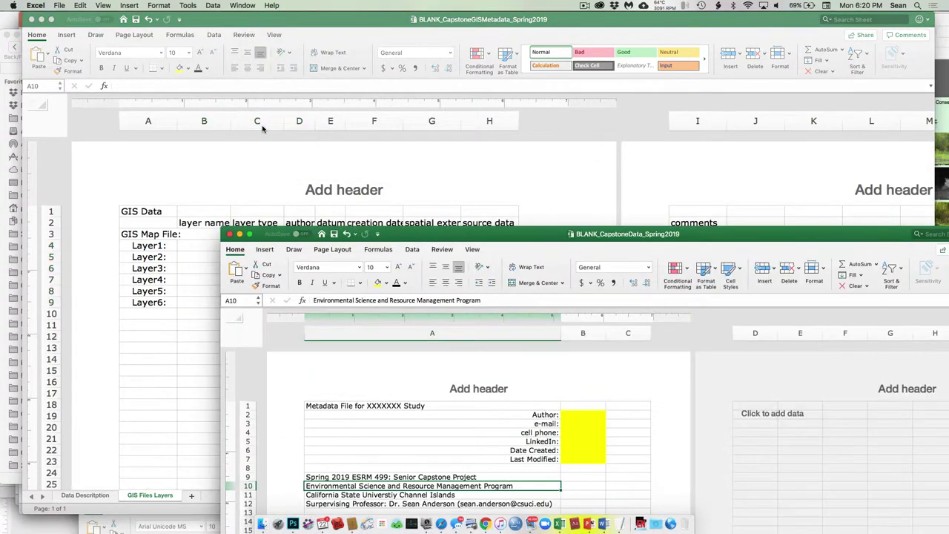
double_click(503, 234)
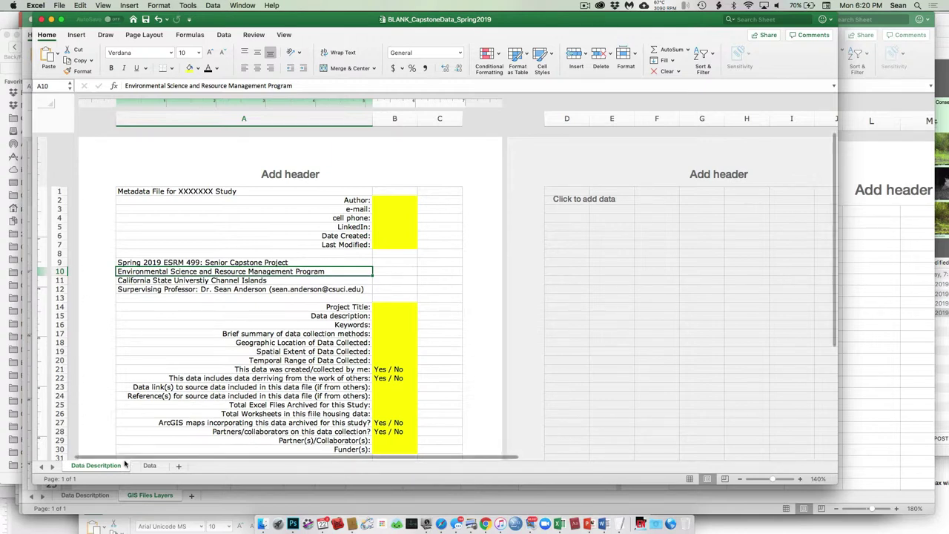
- Review the metadata fields on the data description sheet of the capstone data workbook, and show its Data sheet
scroll(331, 208, down, 1)
scroll(332, 208, up, 1)
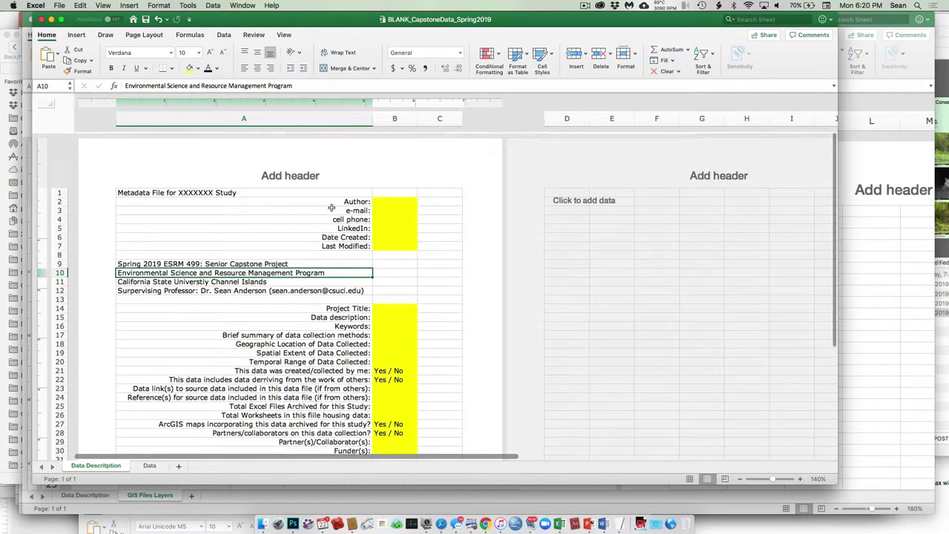
scroll(369, 245, down, 2)
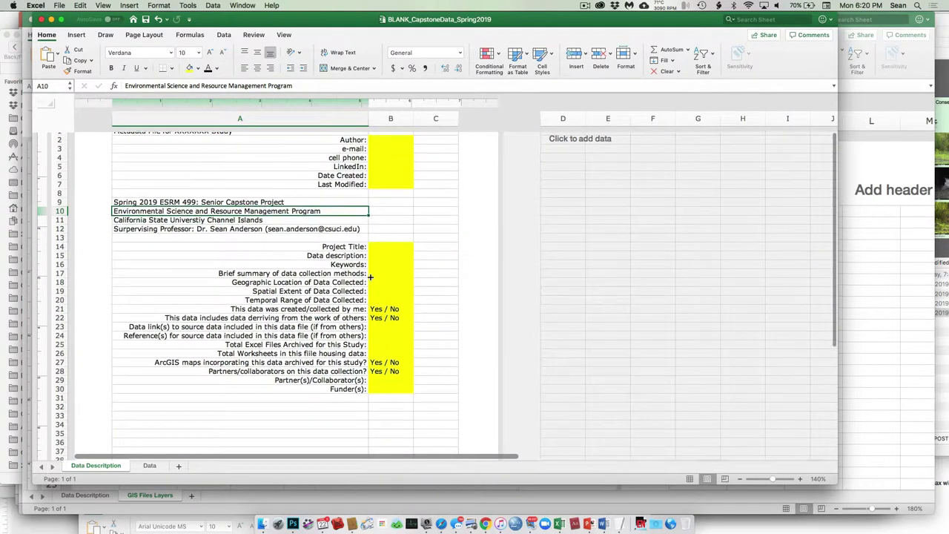
scroll(371, 362, up, 2)
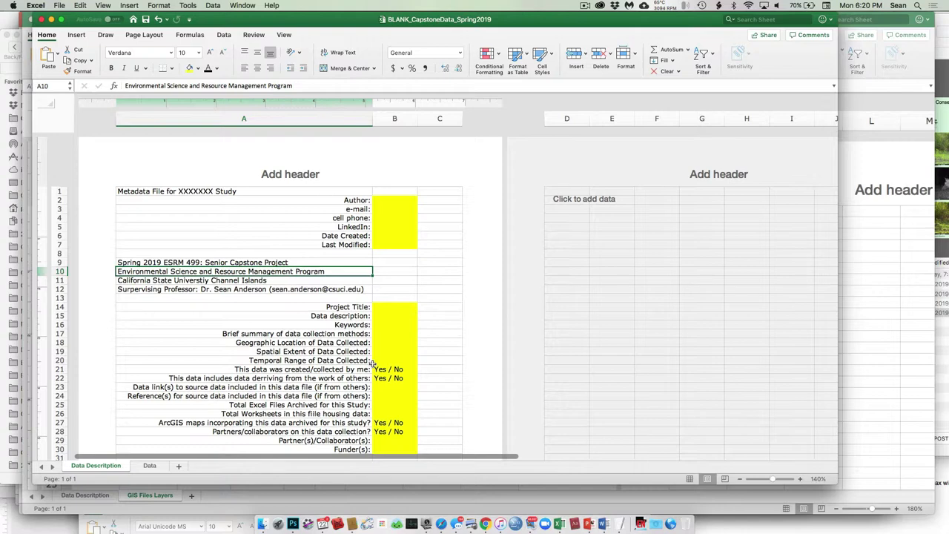
click(148, 466)
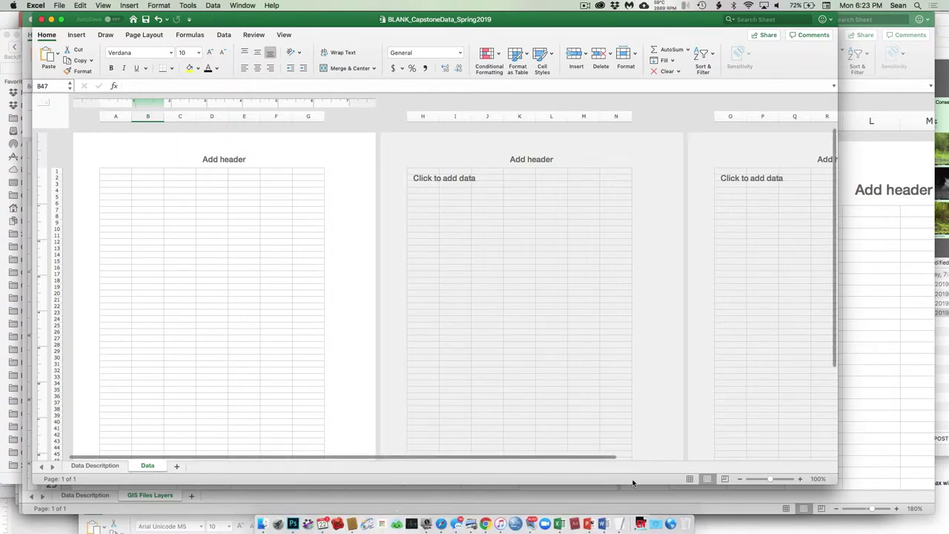
- Switch to the naming conventions document in Word and read the EndNote export, library compression and GIS metadata embedding instructions
click(605, 517)
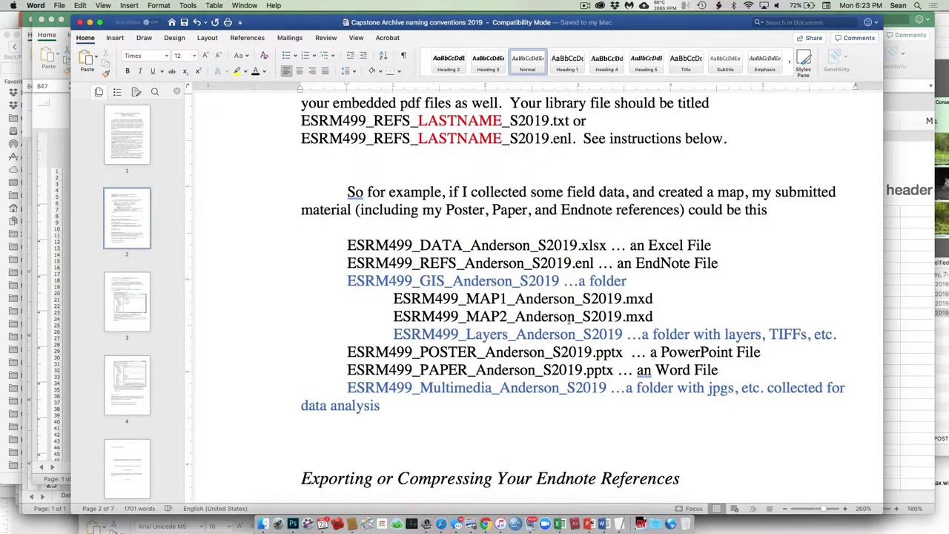
scroll(569, 318, down, 1)
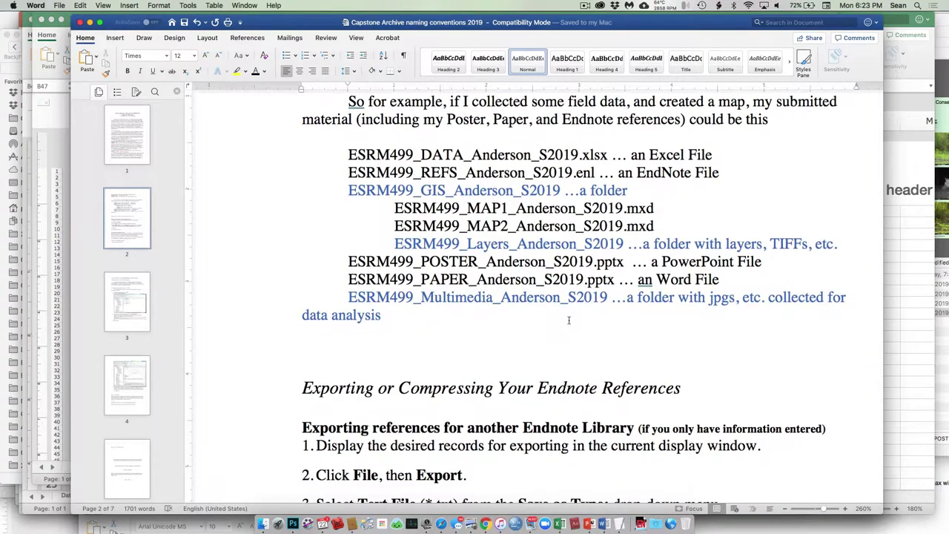
scroll(568, 320, down, 2)
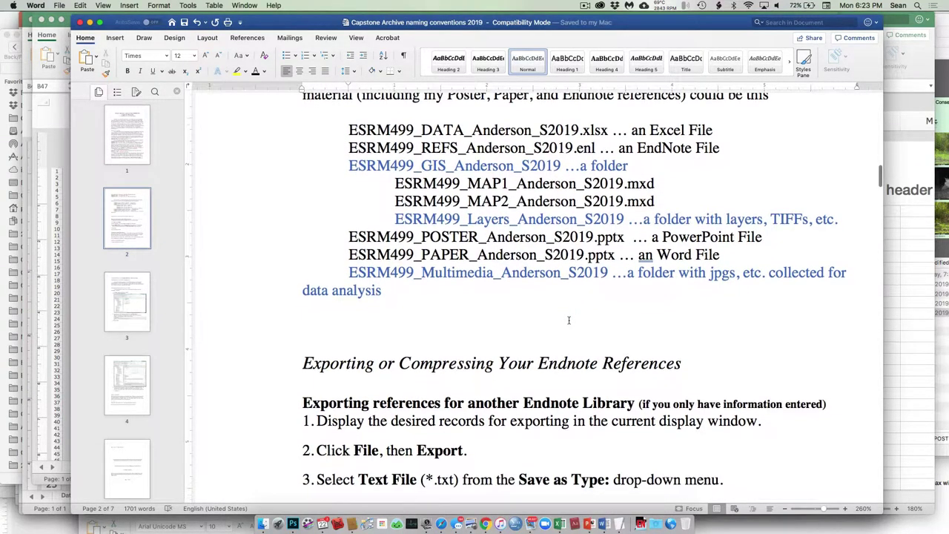
scroll(568, 319, down, 3)
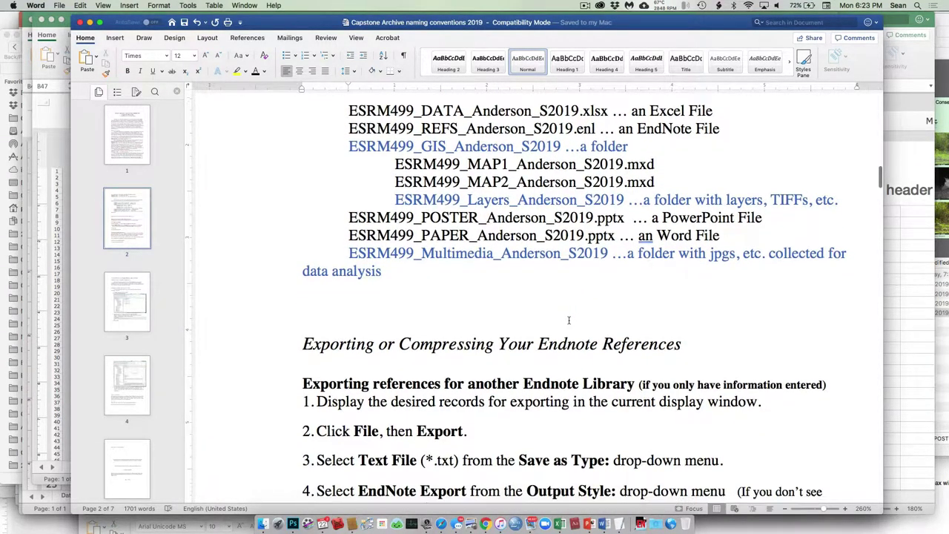
scroll(569, 320, down, 4)
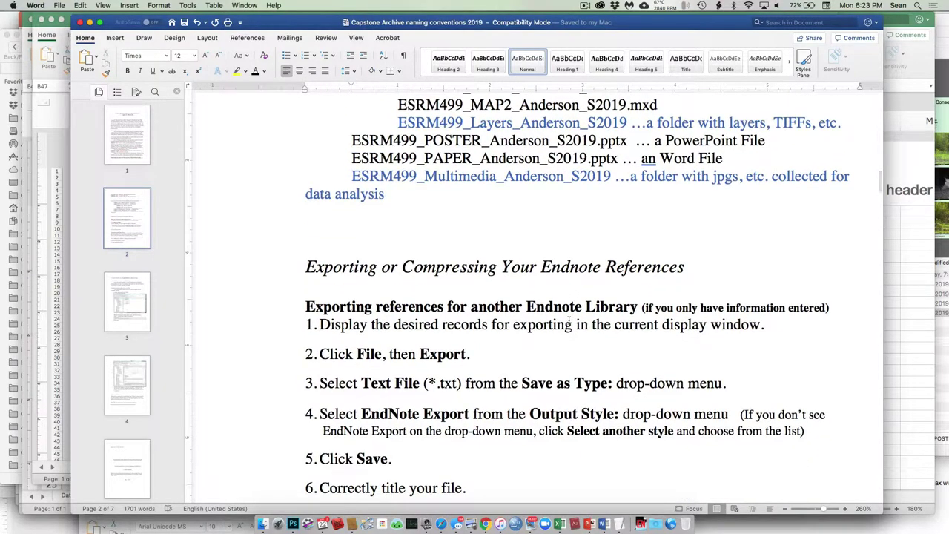
scroll(569, 320, down, 6)
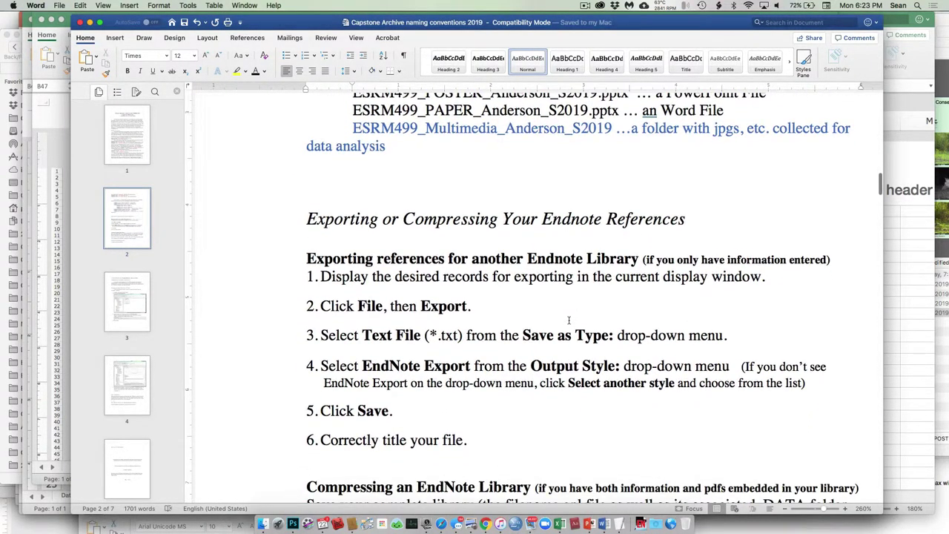
scroll(569, 320, down, 20)
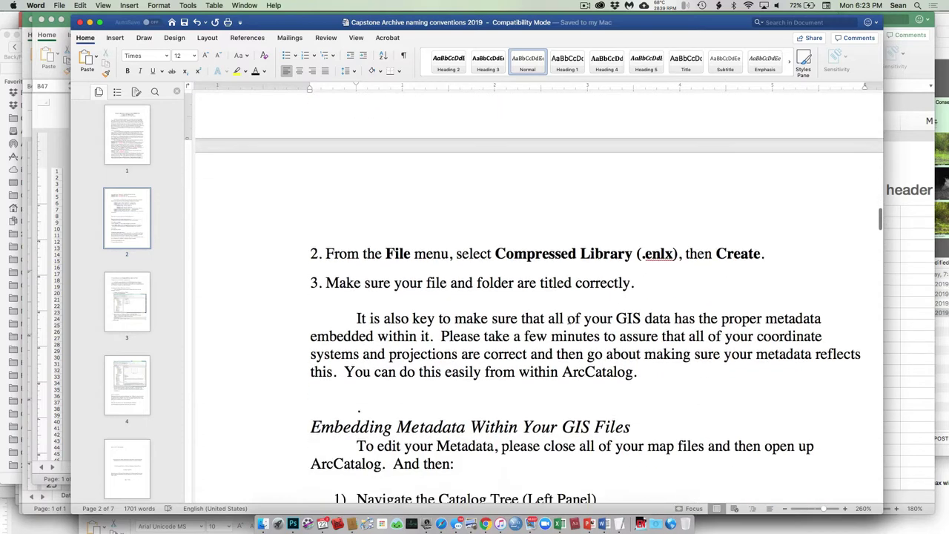
scroll(569, 319, down, 5)
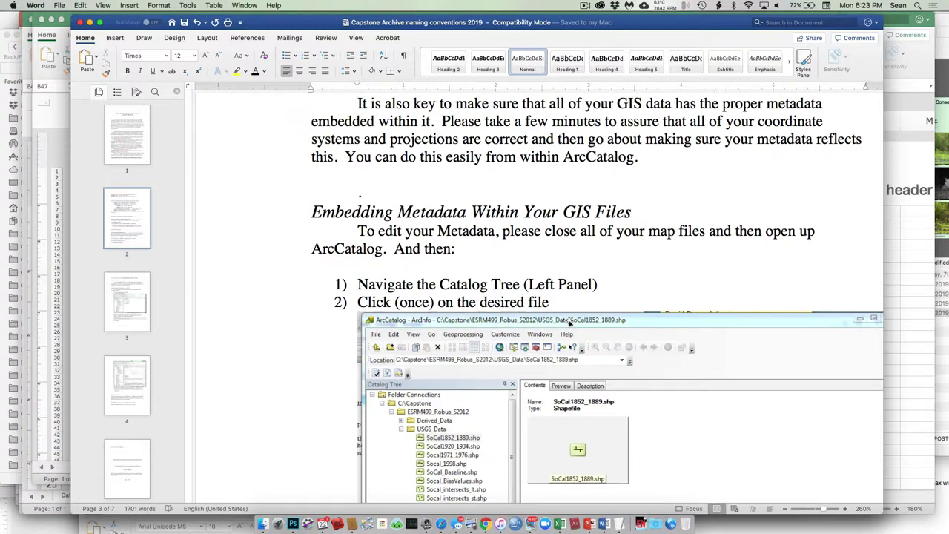
- Look past the ArcCatalog metadata steps and examine the Paper Components section with its Title Page guidance
scroll(569, 321, down, 20)
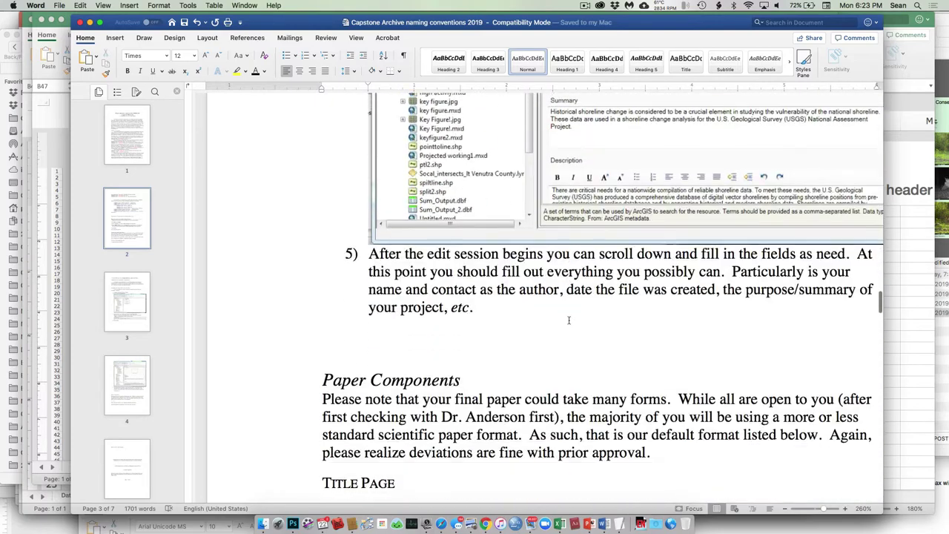
scroll(569, 320, down, 5)
scroll(569, 320, up, 2)
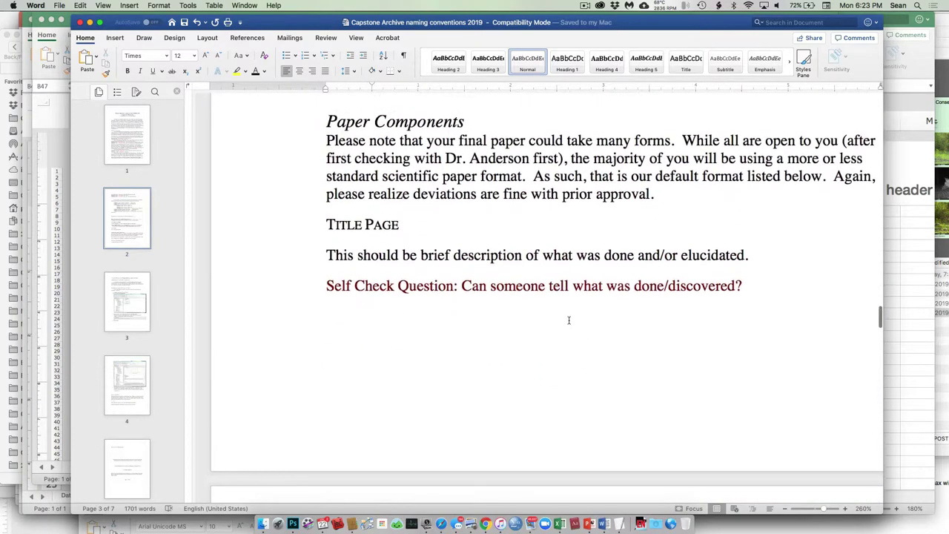
scroll(568, 320, up, 4)
scroll(569, 320, down, 3)
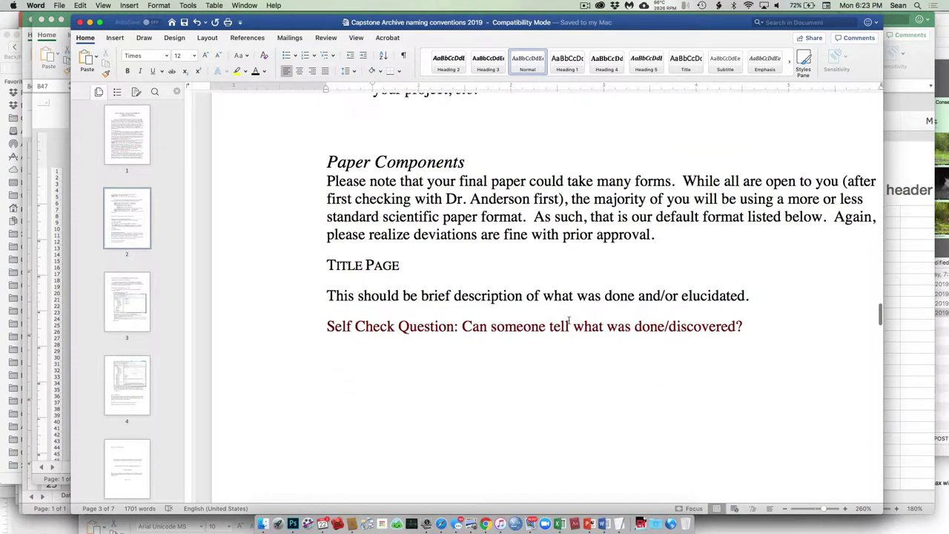
- Examine the sample capstone title page and the Abstract, Keywords and Introduction guidance, and return to the sample title page
scroll(568, 320, down, 2)
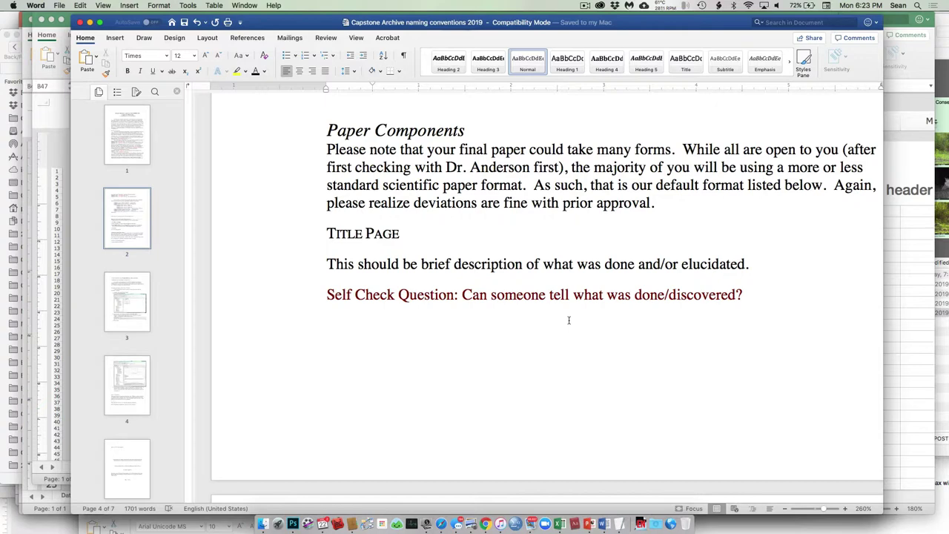
scroll(569, 319, down, 10)
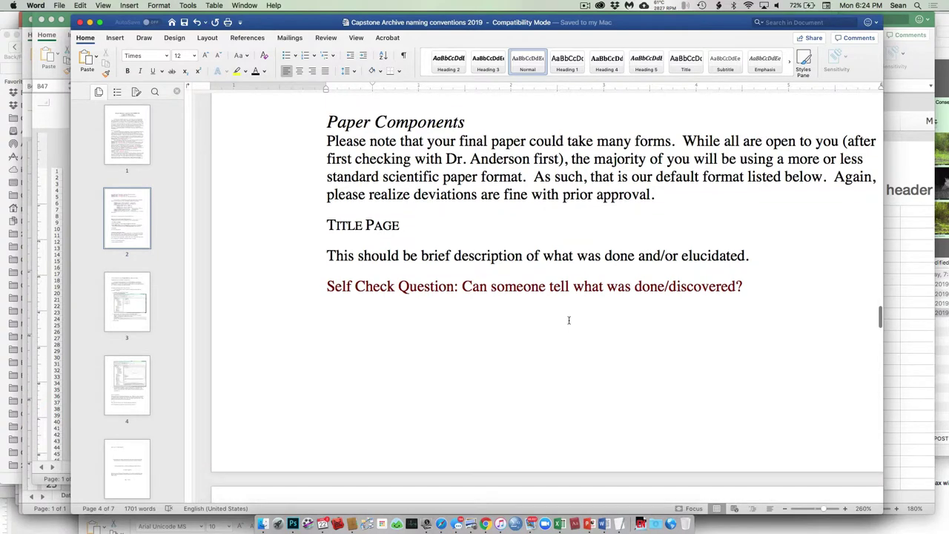
scroll(568, 319, down, 15)
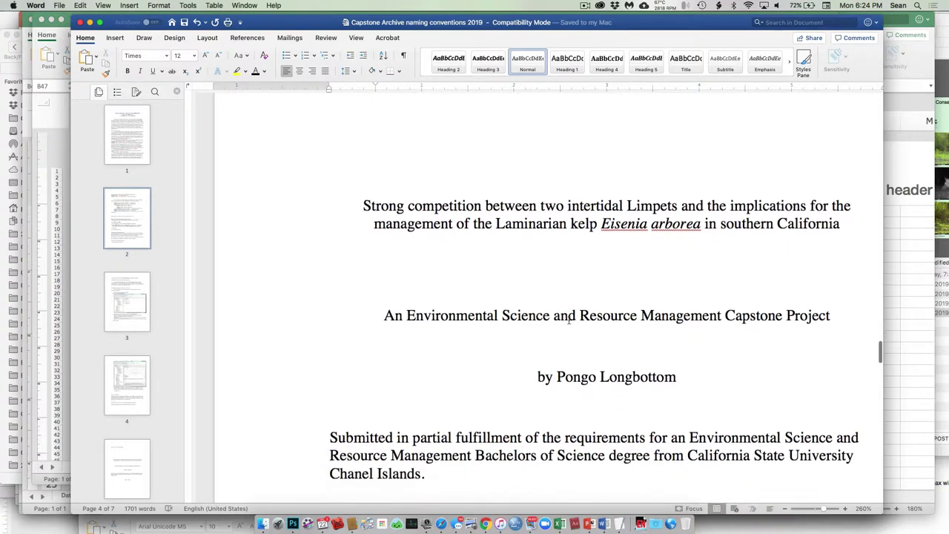
scroll(569, 320, down, 10)
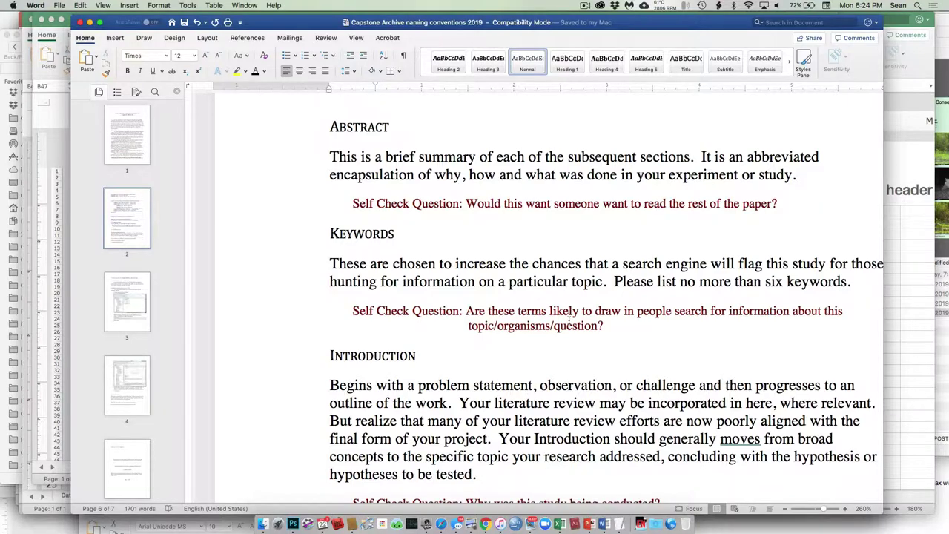
scroll(569, 320, up, 15)
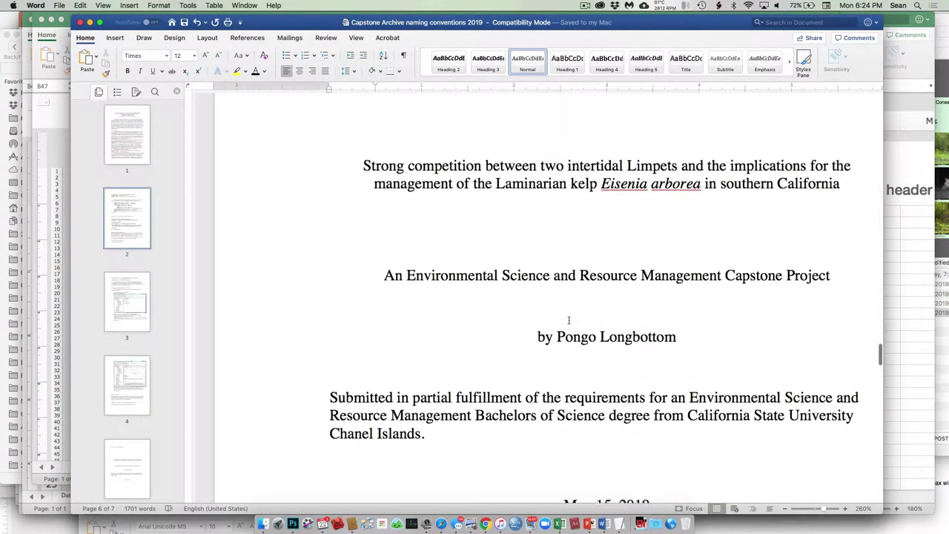
scroll(569, 320, up, 3)
scroll(568, 320, down, 3)
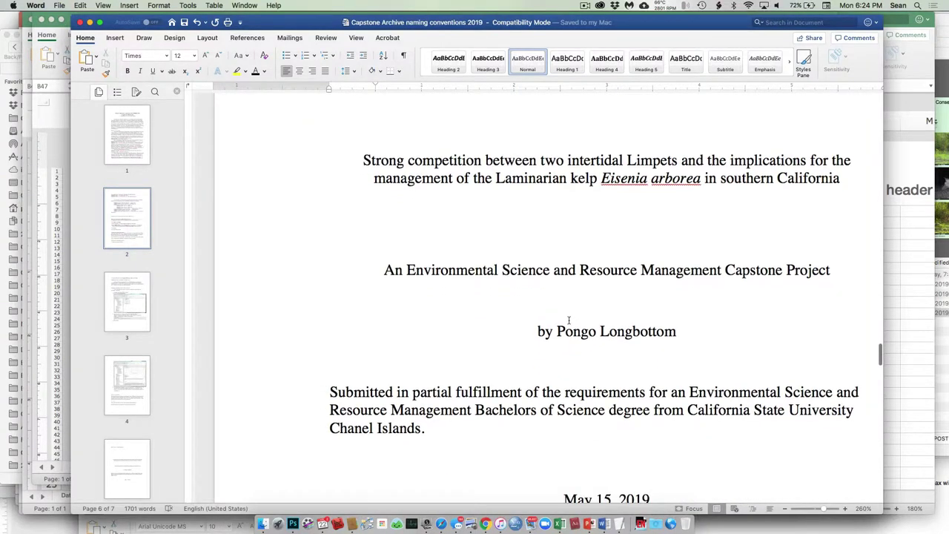